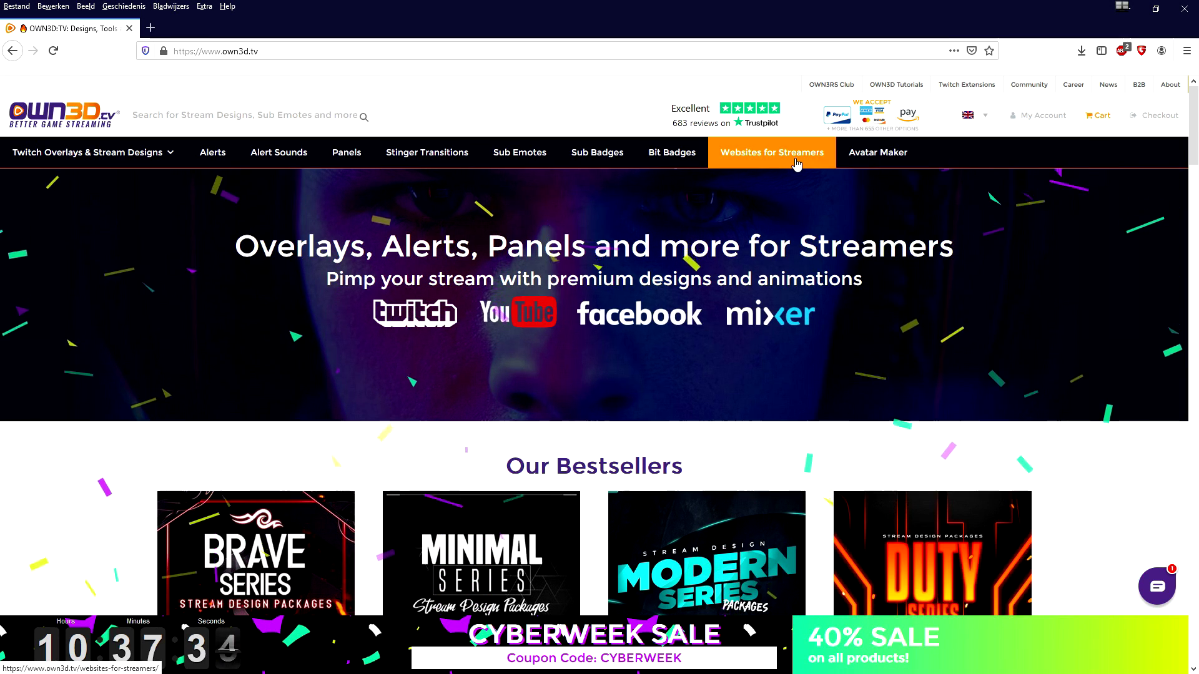
Scroll the OWN3D.tv homepage past the design categories, product packages and Easy ordering process section
scroll(358, 295, down, 10)
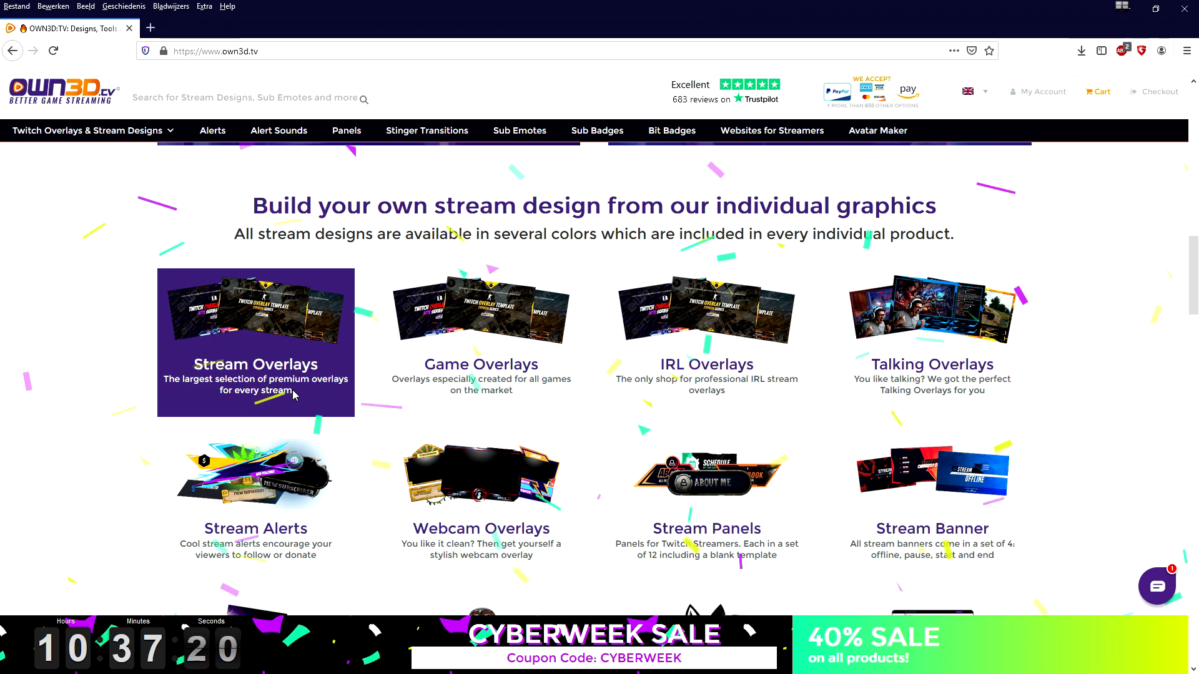
scroll(293, 395, down, 4)
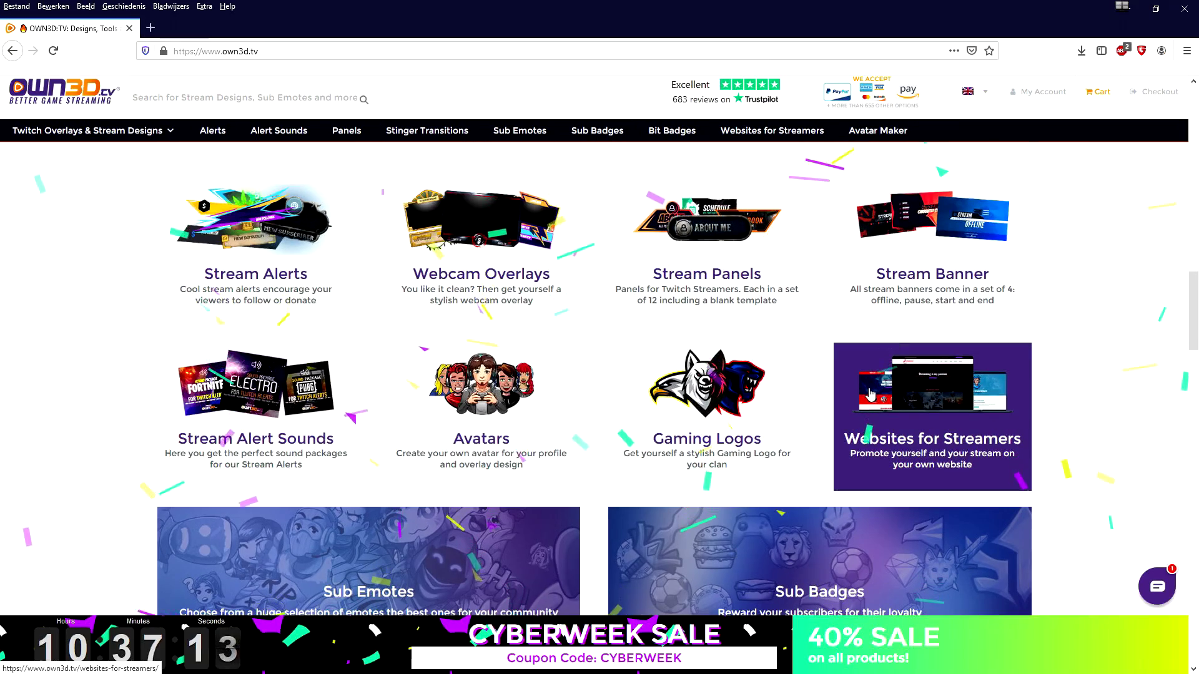
scroll(871, 393, down, 4)
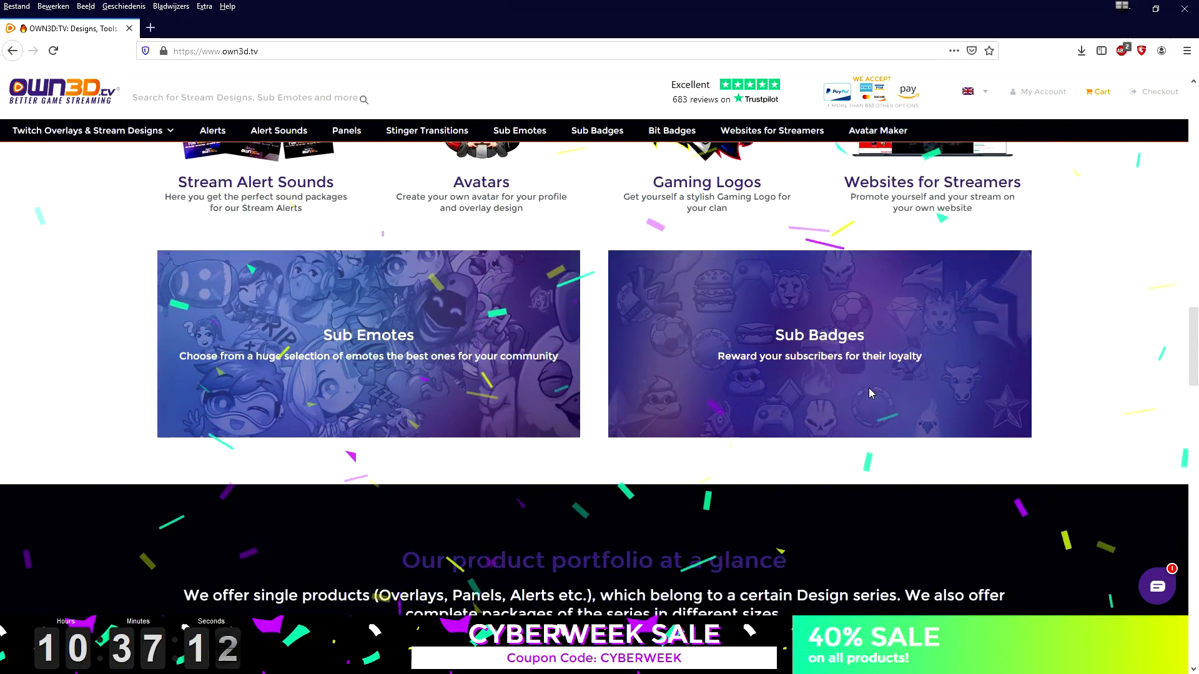
scroll(872, 393, down, 6)
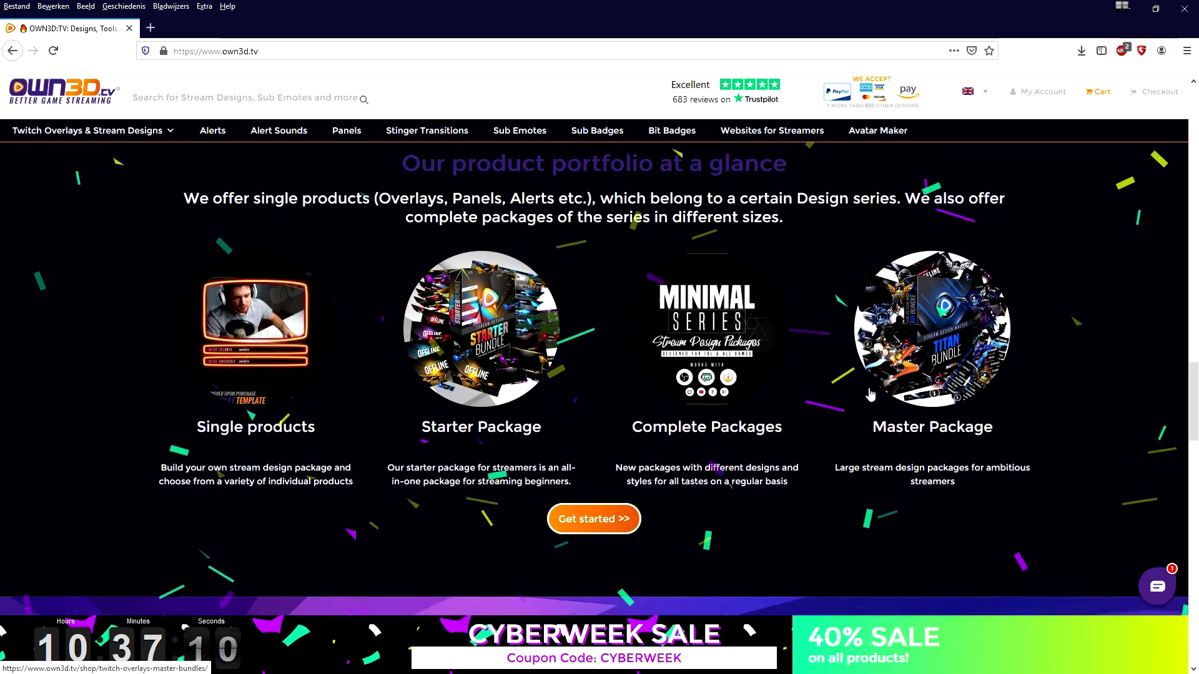
scroll(871, 394, down, 4)
scroll(872, 394, down, 3)
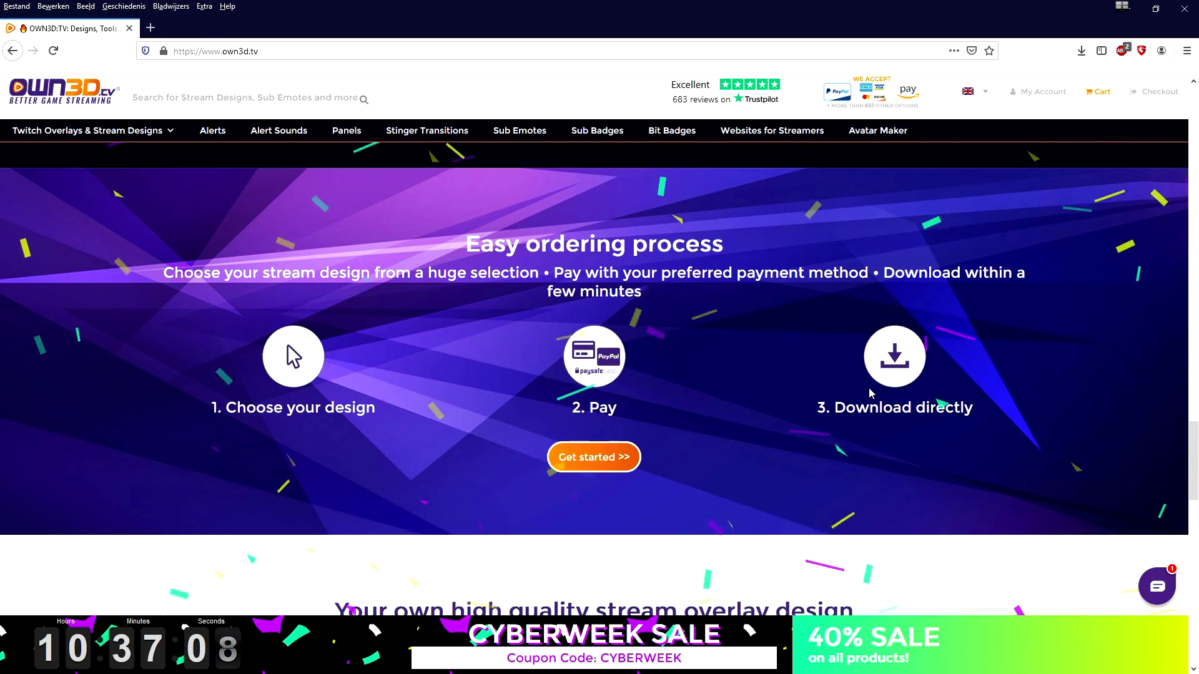
scroll(871, 393, down, 7)
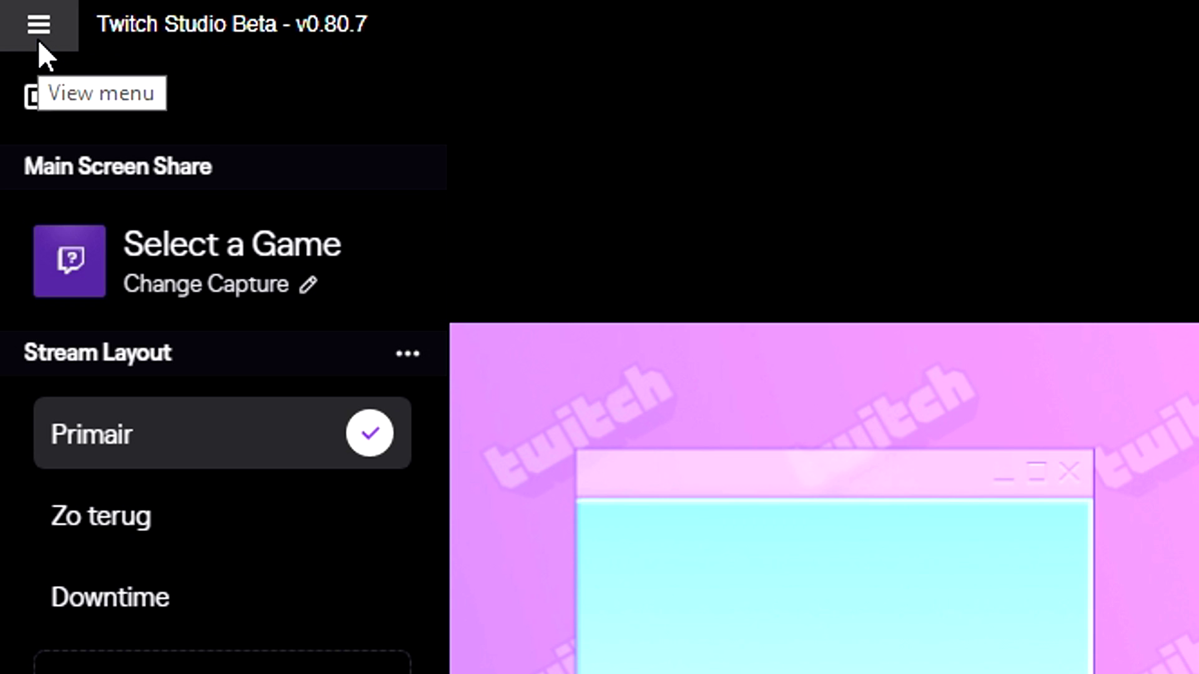
Re-optimize the stream quality in Settings > Stream, then choose the 1080p60 preset
click(39, 43)
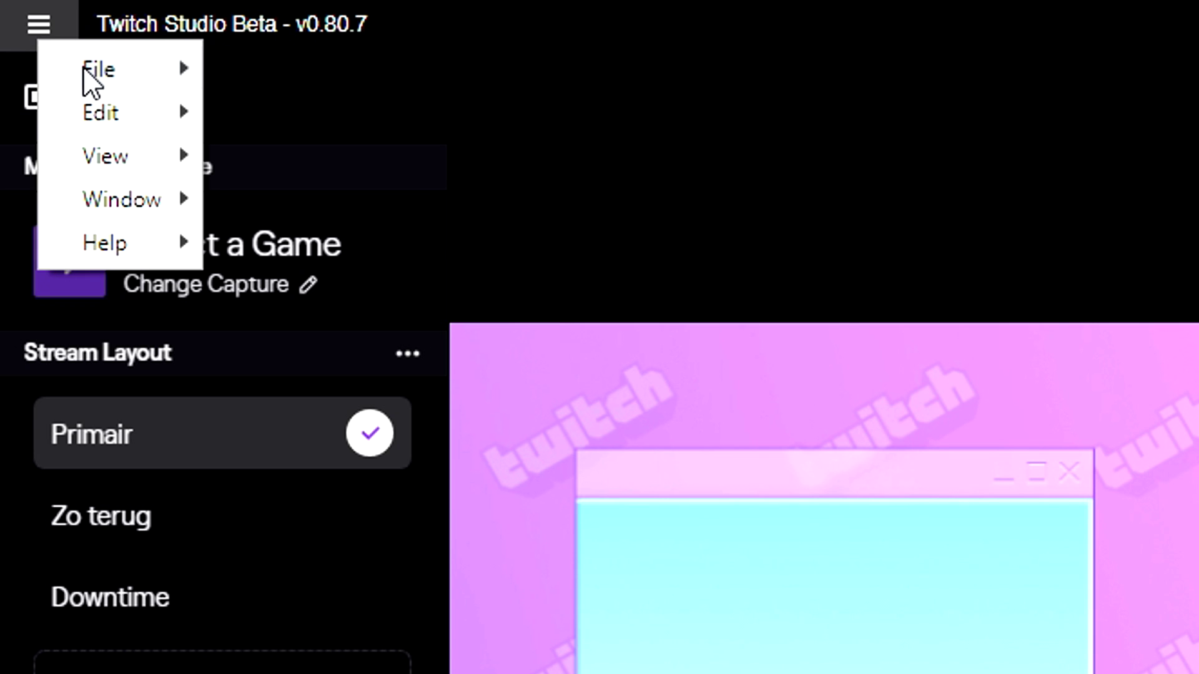
mouse_move(83, 72)
click(342, 72)
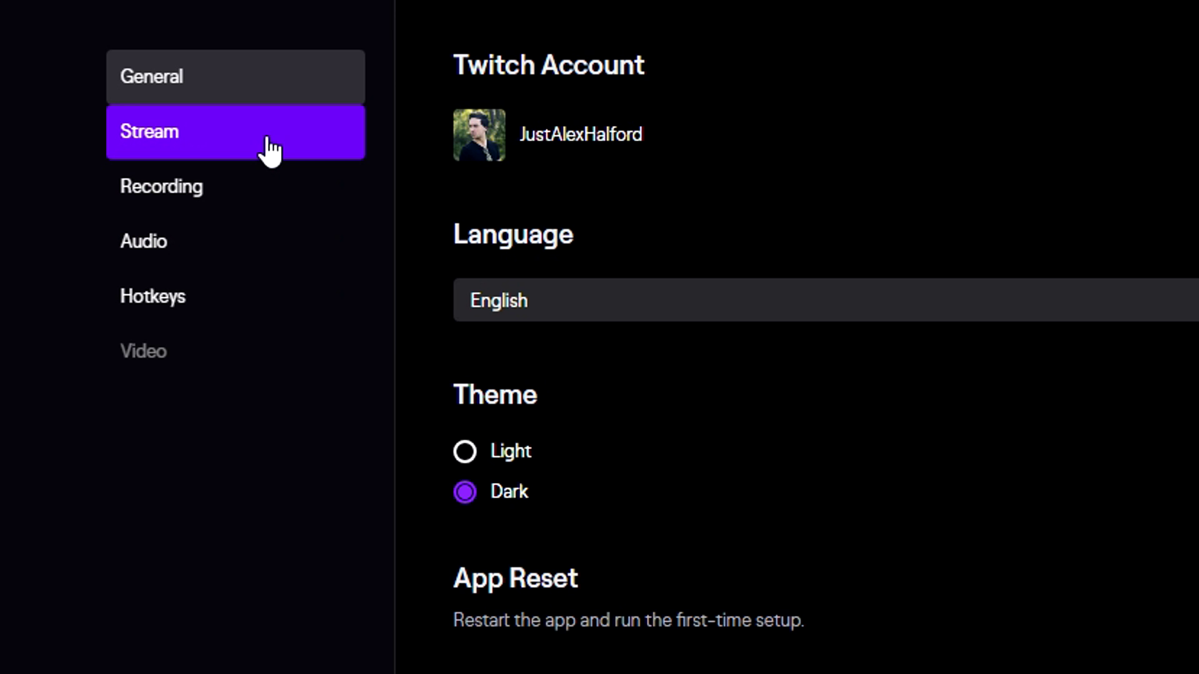
click(269, 141)
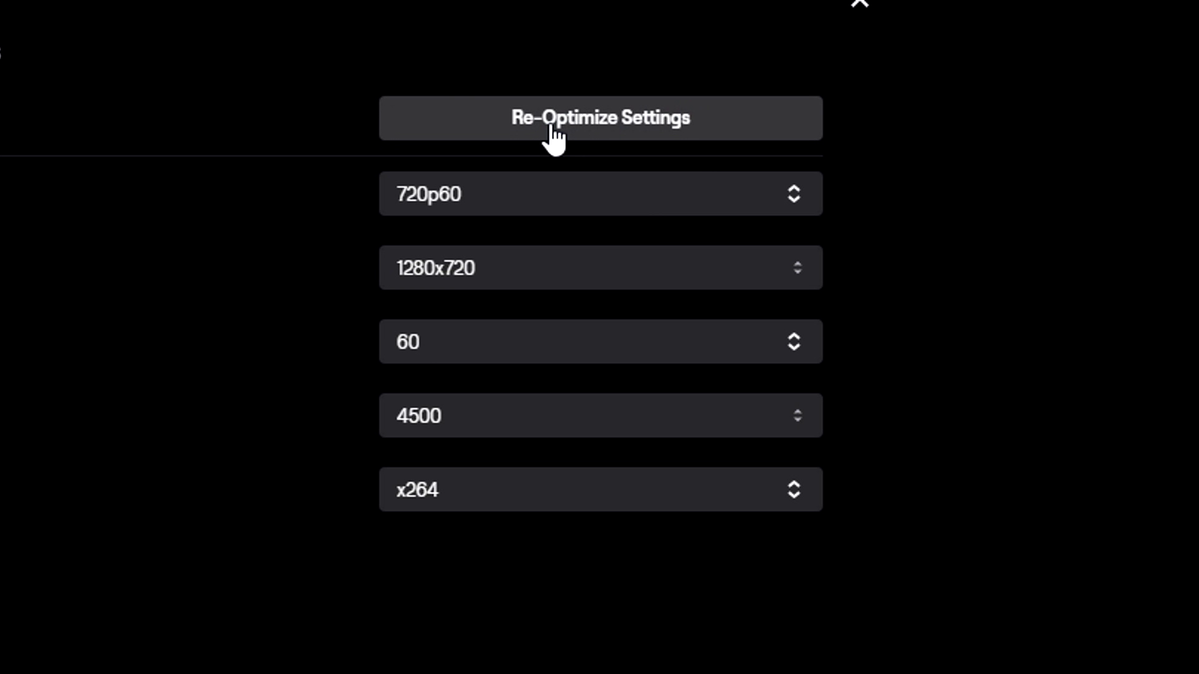
click(552, 134)
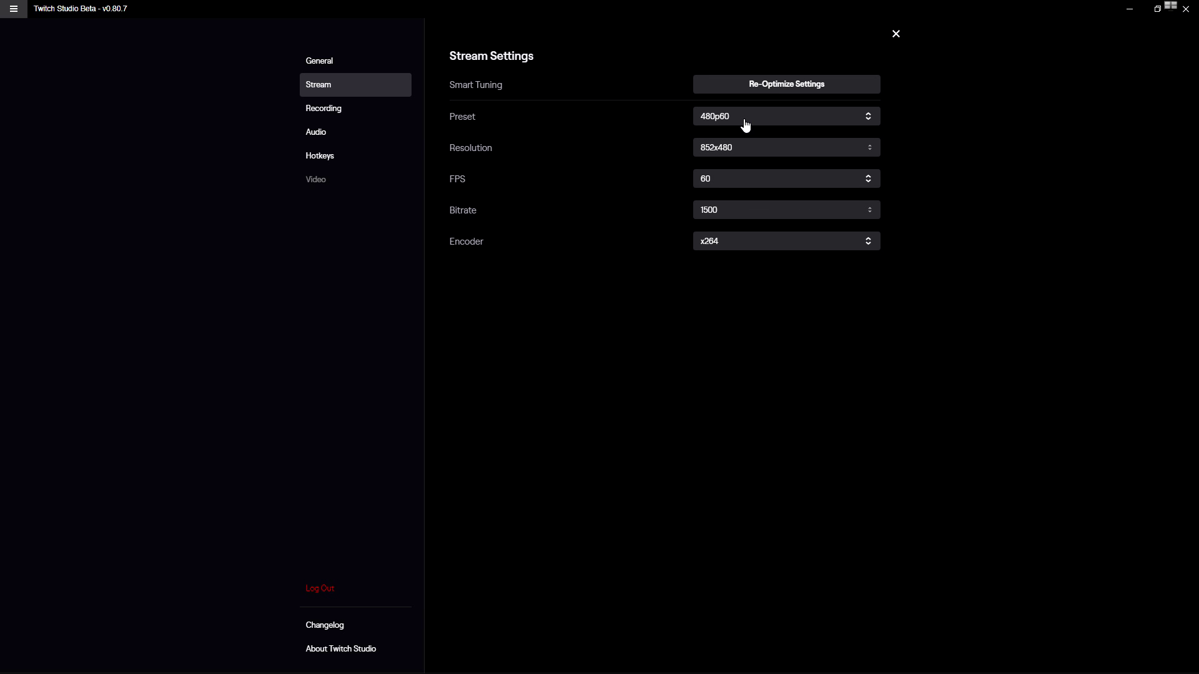
click(745, 125)
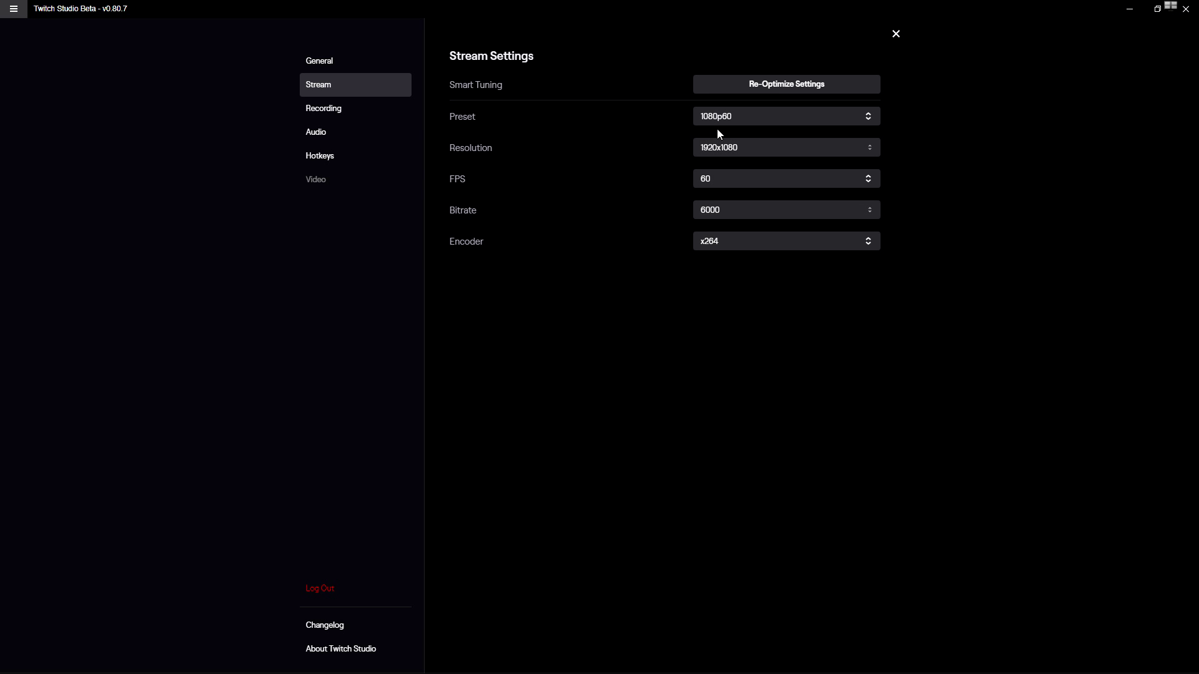
Adjust the Audio tab's microphone Input Volume slider, settling at about -14 dB
click(365, 130)
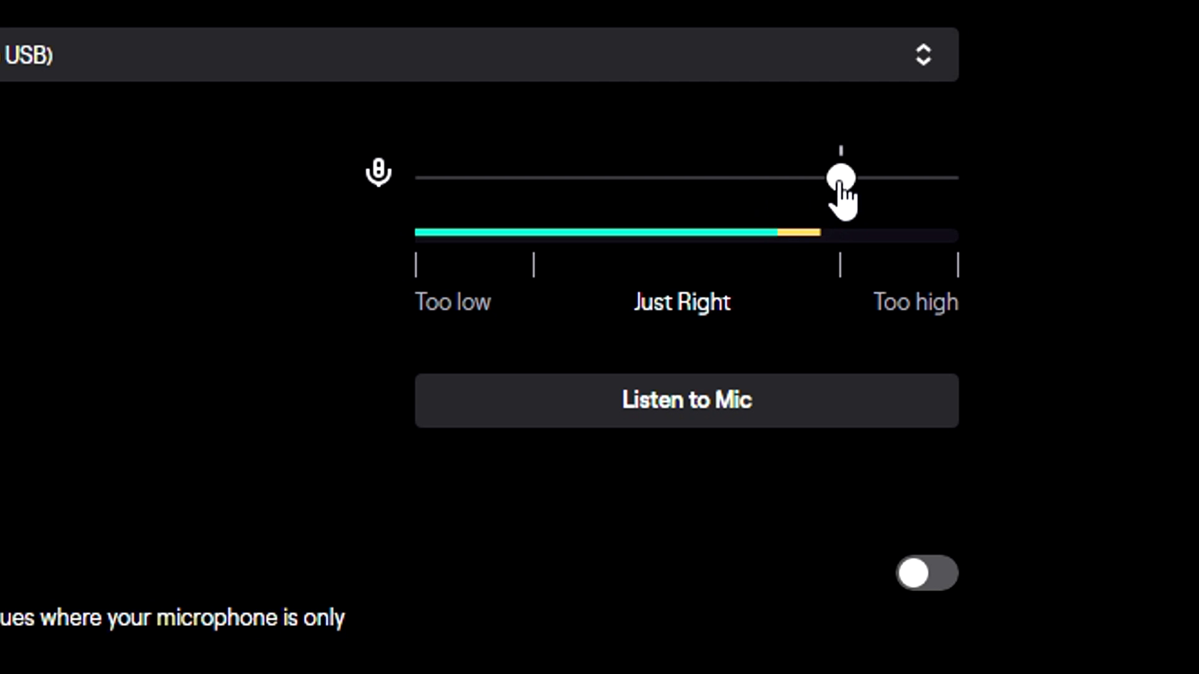
drag(841, 181, 762, 182)
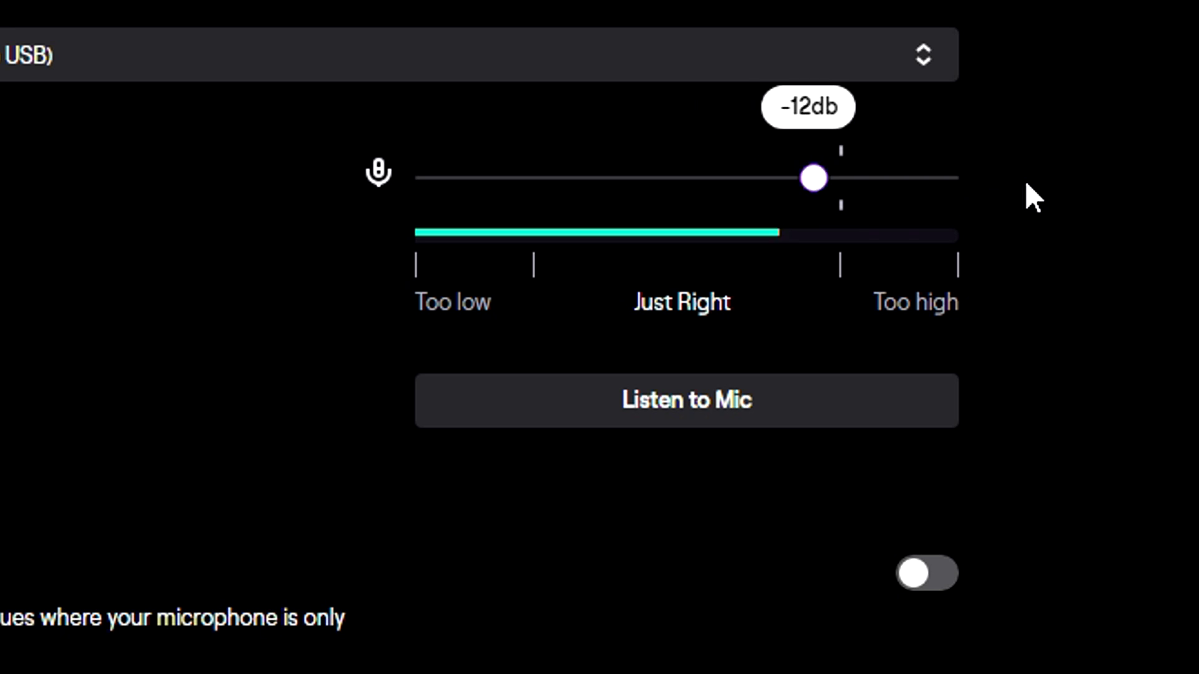
drag(1025, 183, 1043, 187)
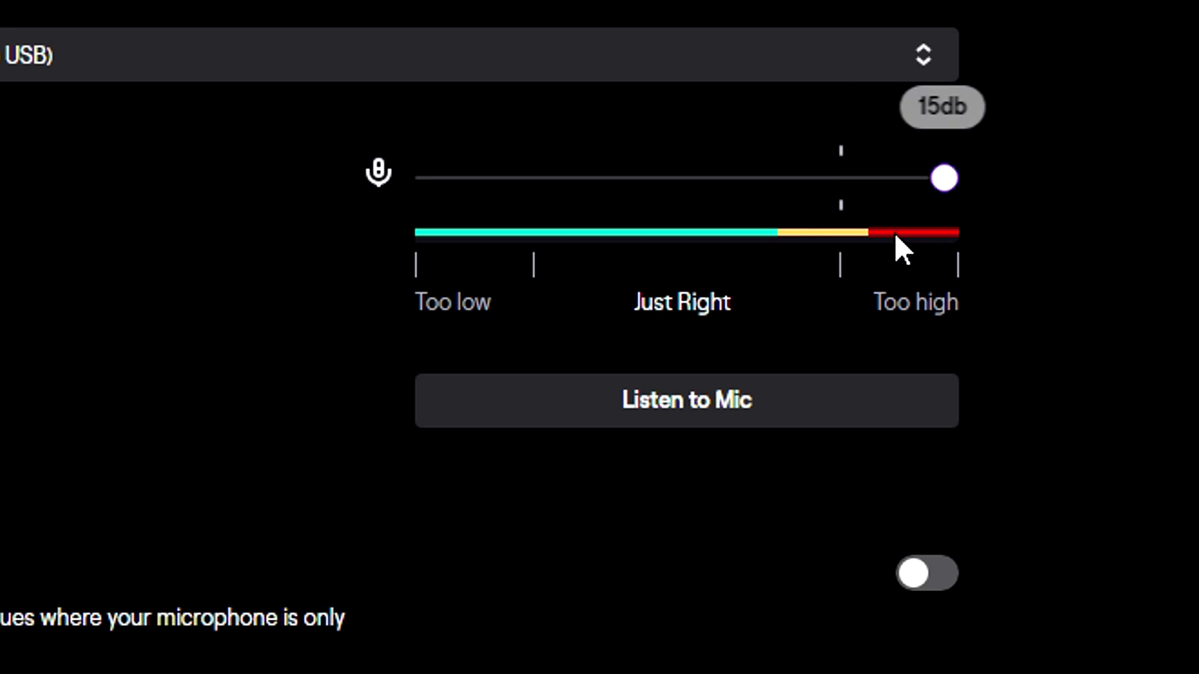
drag(944, 181, 776, 186)
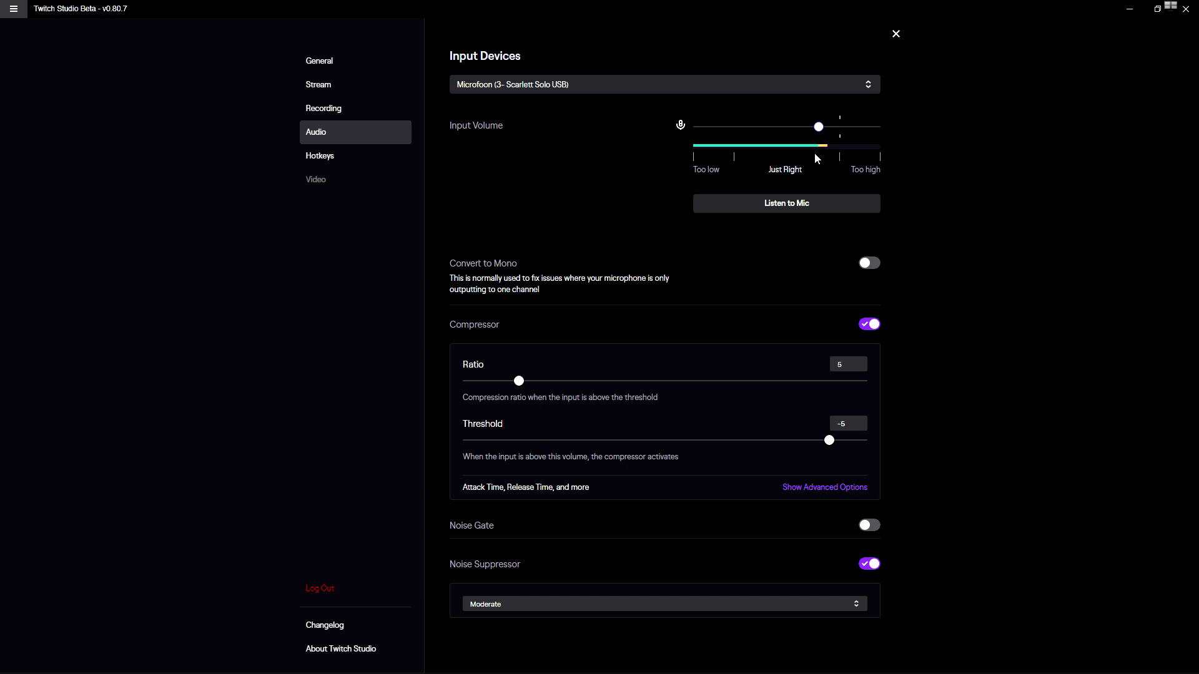
drag(816, 136, 811, 137)
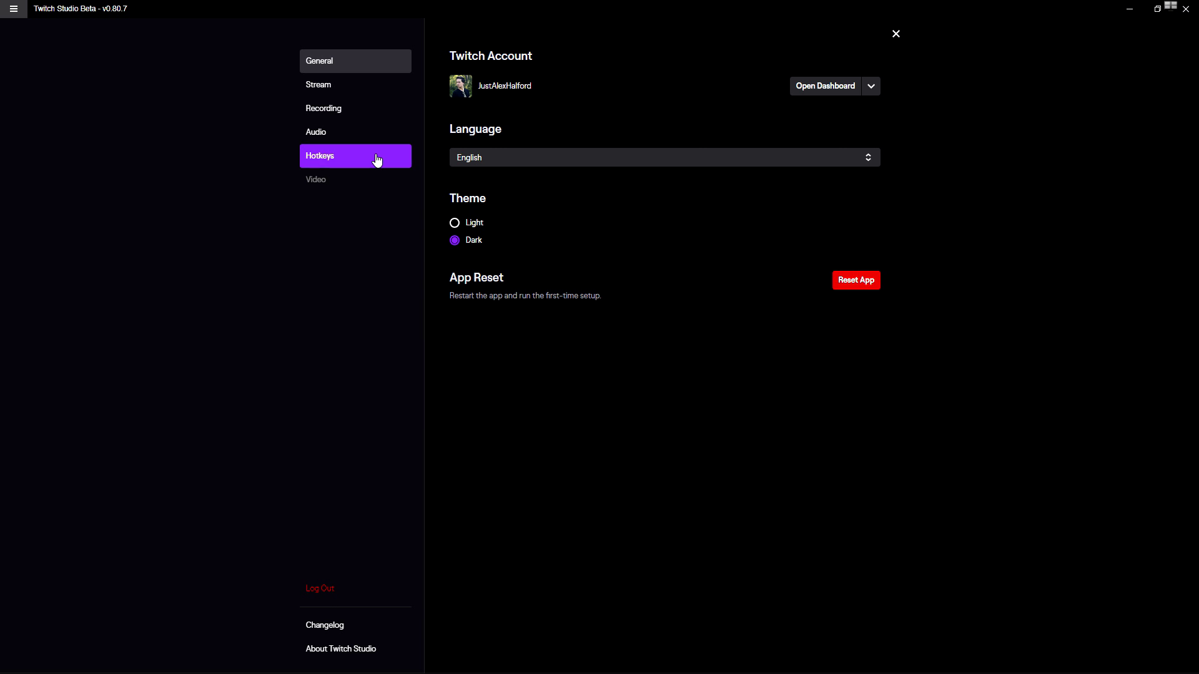
Bind Numpad 8 to Start Stream and Numpad 7 to Stop Stream, then close Settings
click(374, 156)
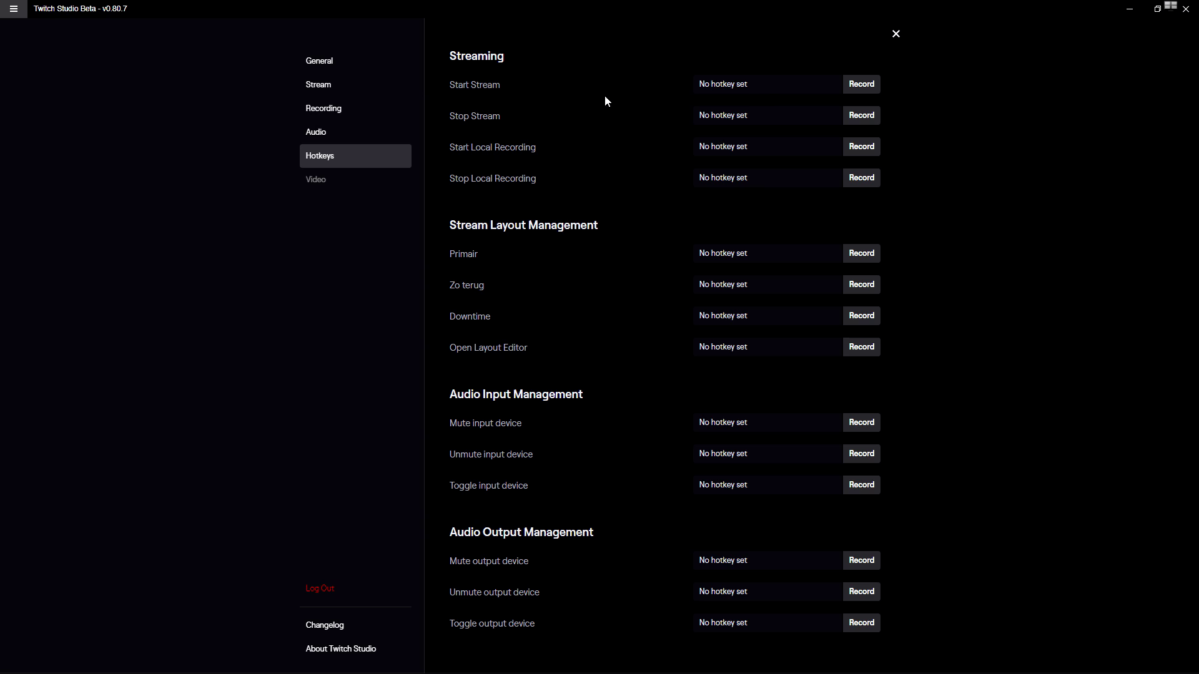
click(774, 86)
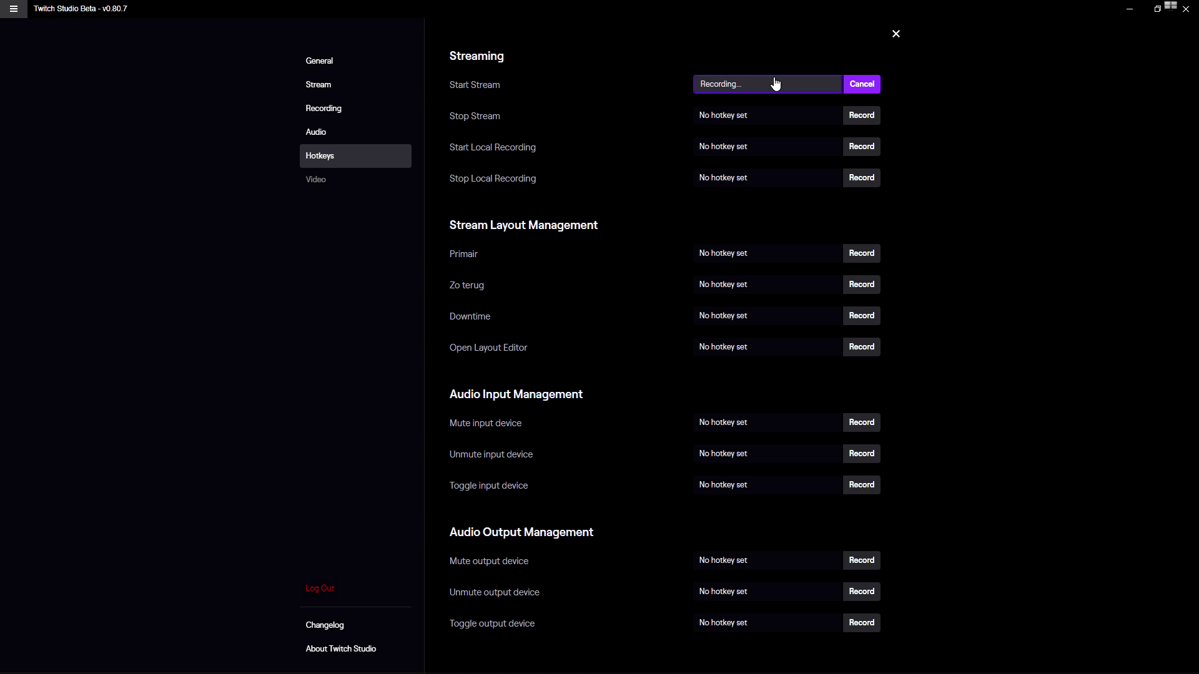
key(KP_8)
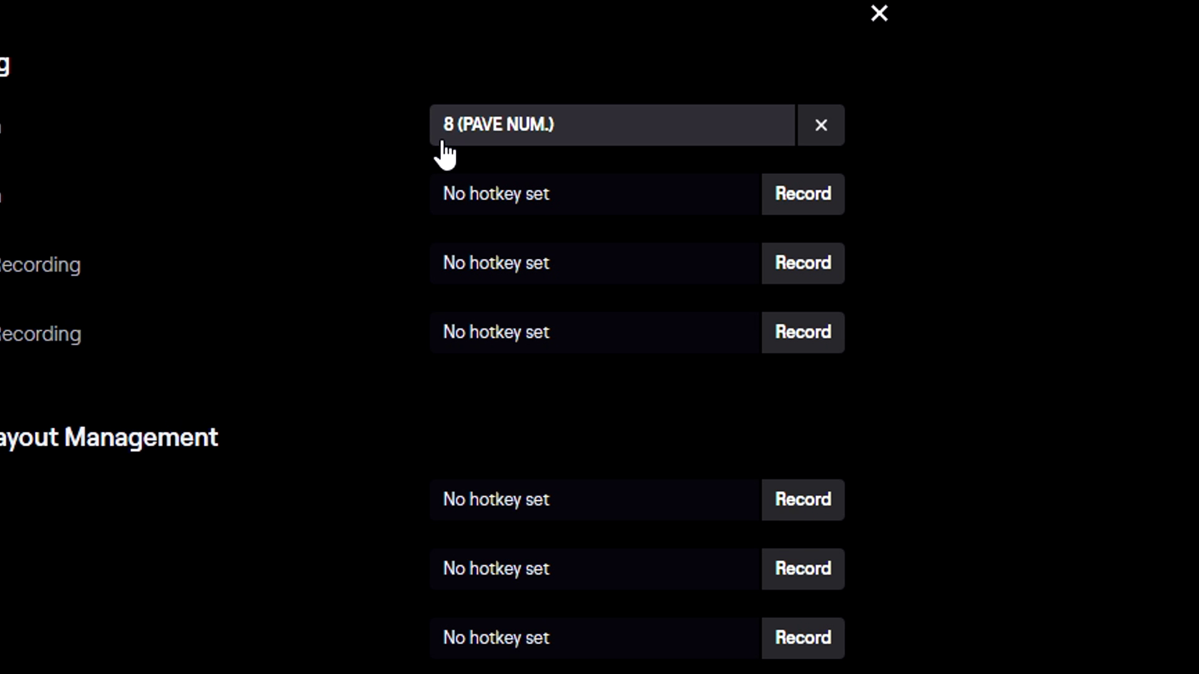
click(534, 195)
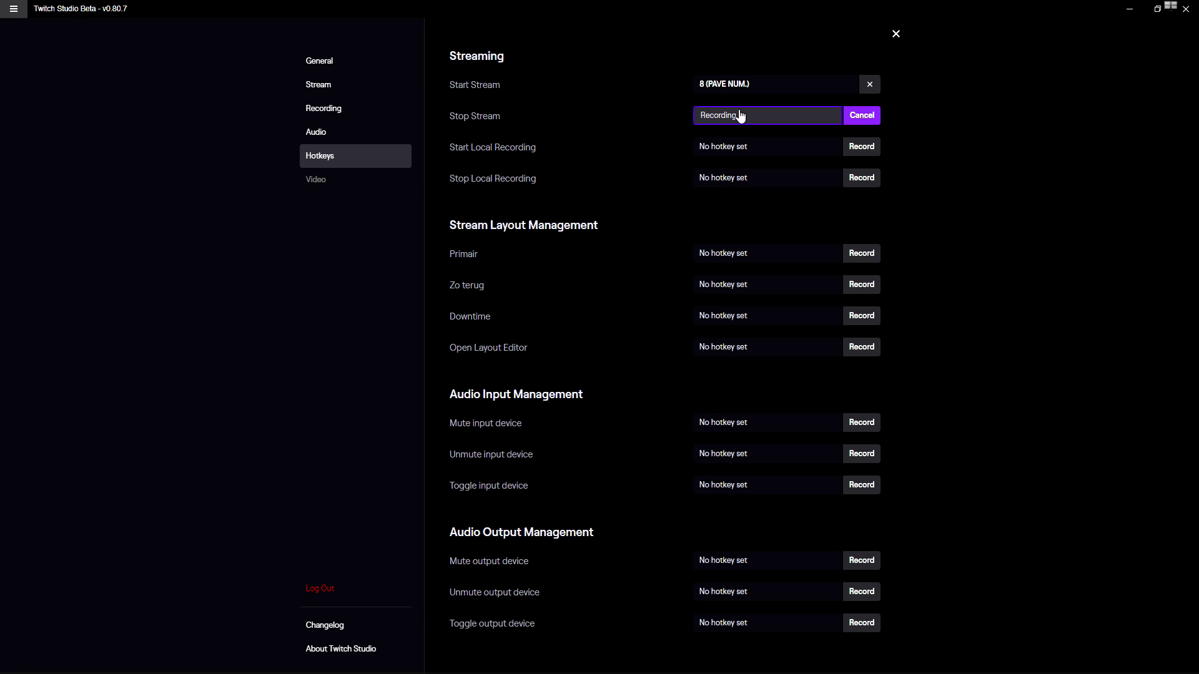
key(KP_7)
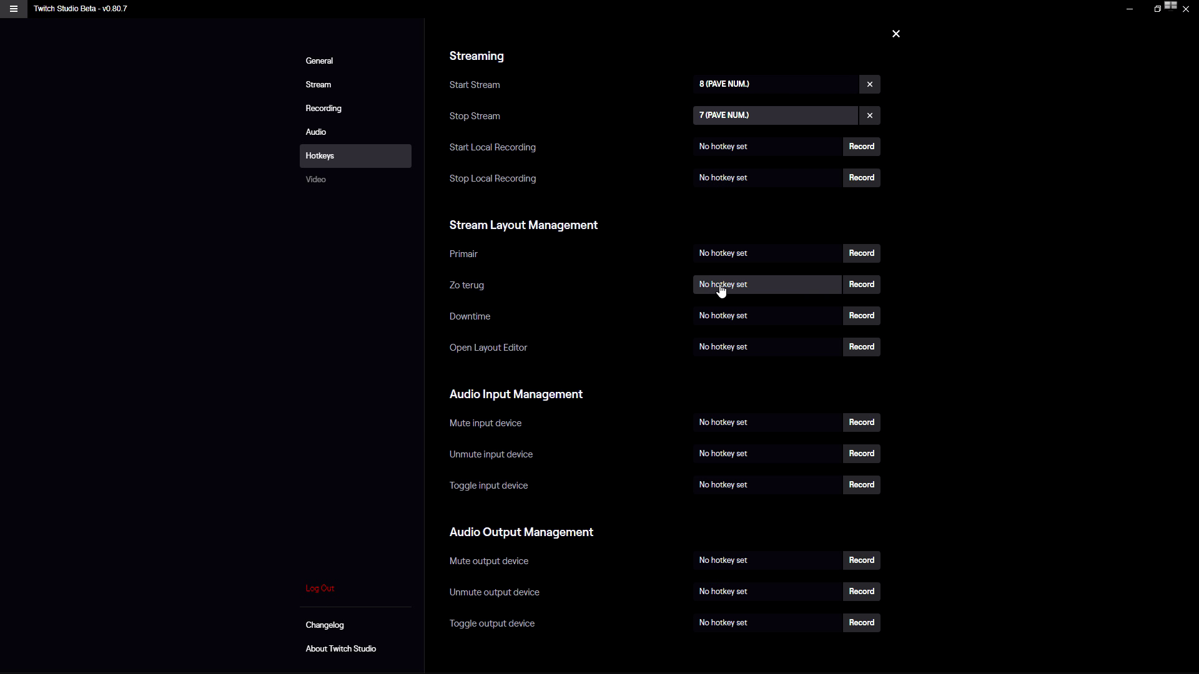
scroll(751, 410, down, 1)
scroll(740, 182, up, 1)
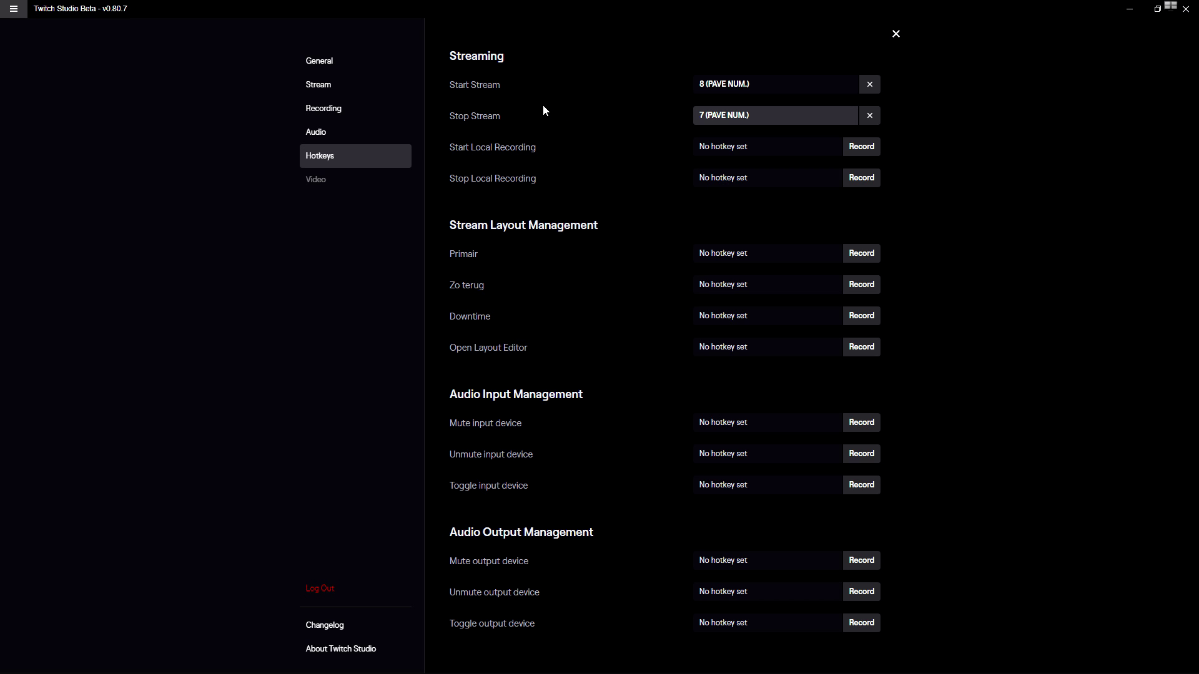
key(Escape)
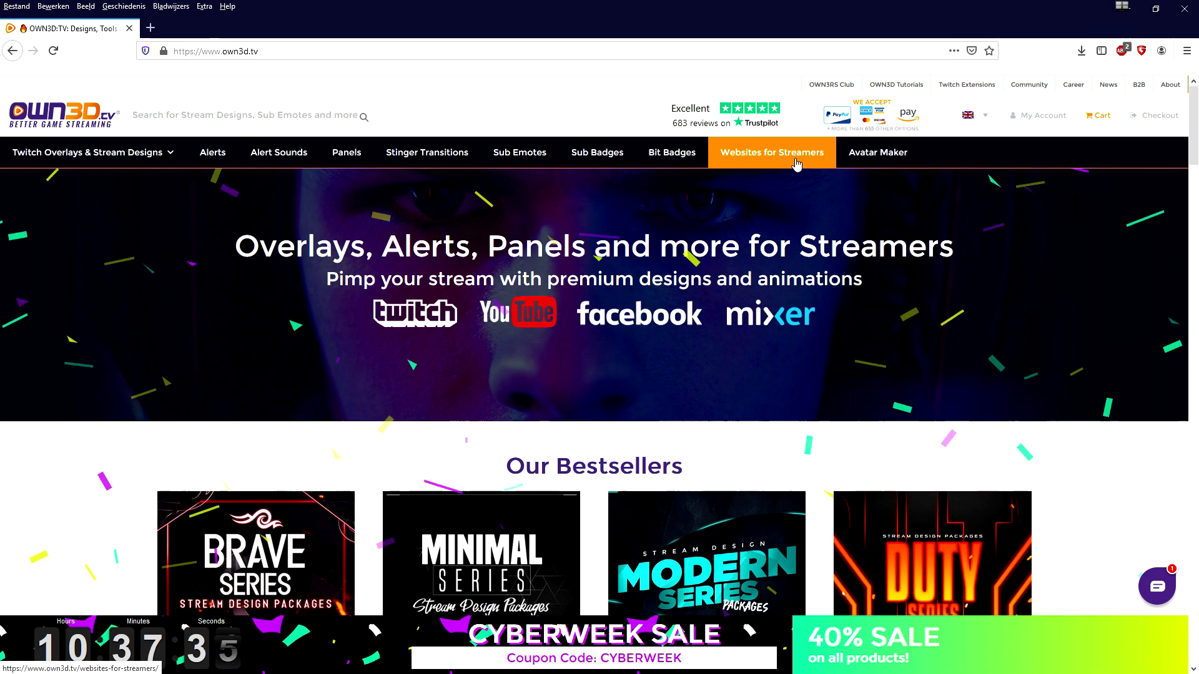
Scroll the OWN3D.tv homepage down to the 'Your own high quality stream overlay design' section
scroll(596, 284, down, 5)
scroll(596, 284, down, 7)
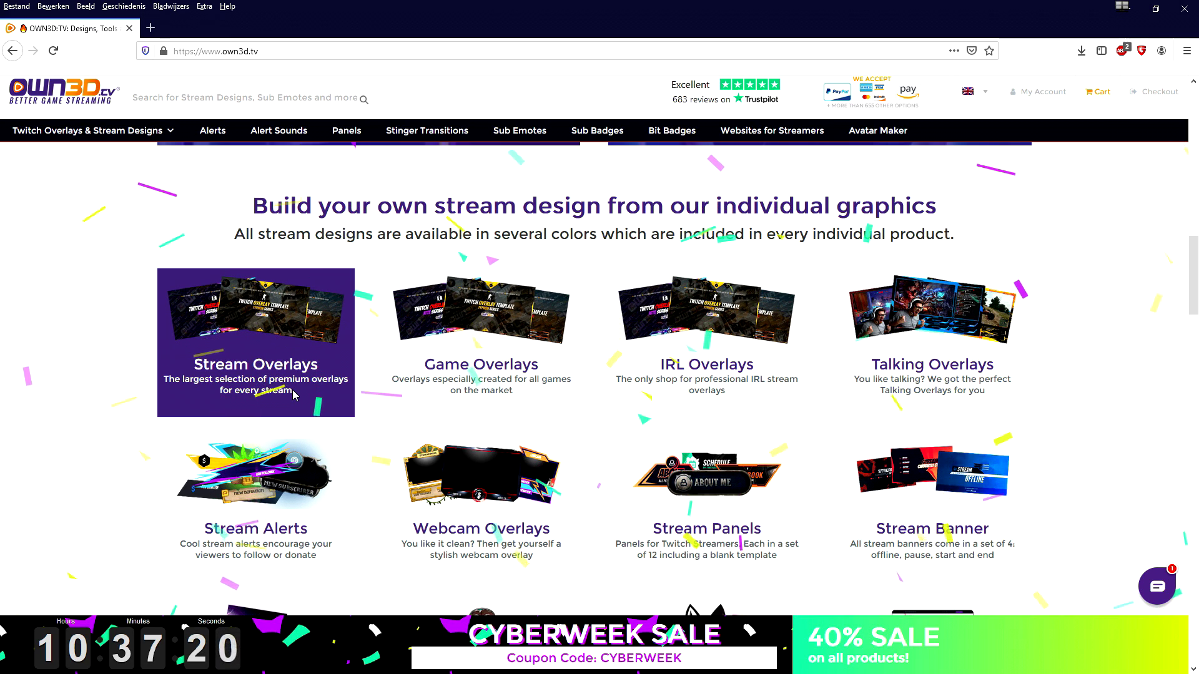
scroll(293, 394, down, 4)
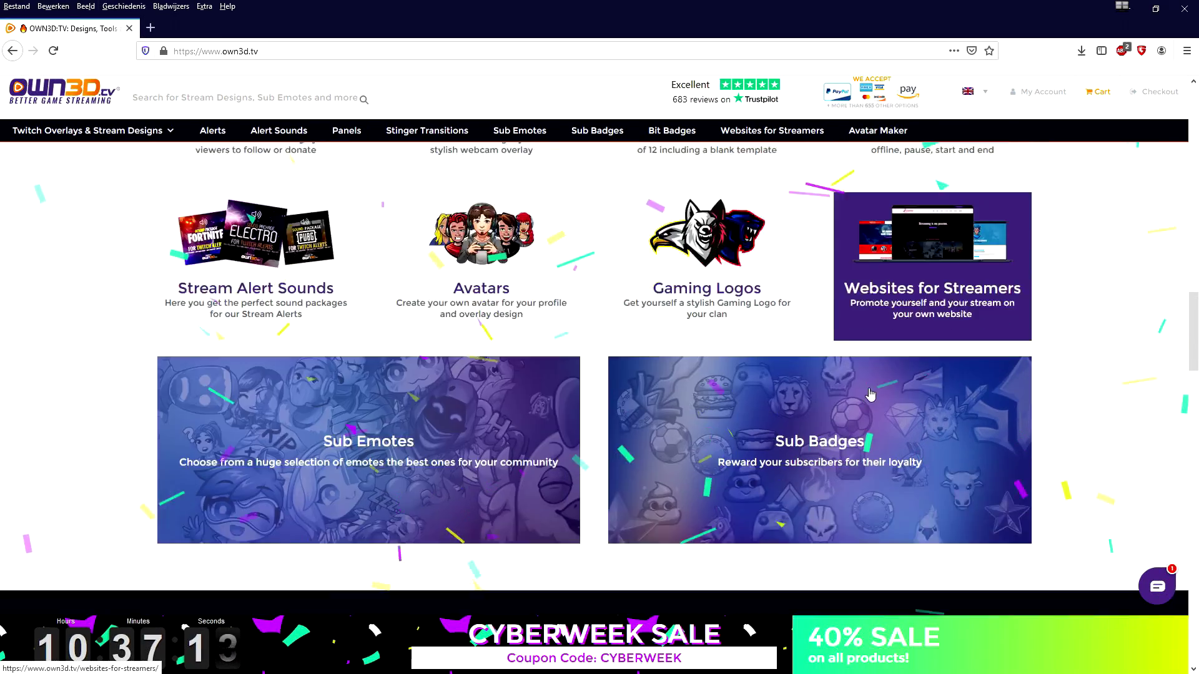
scroll(870, 394, down, 5)
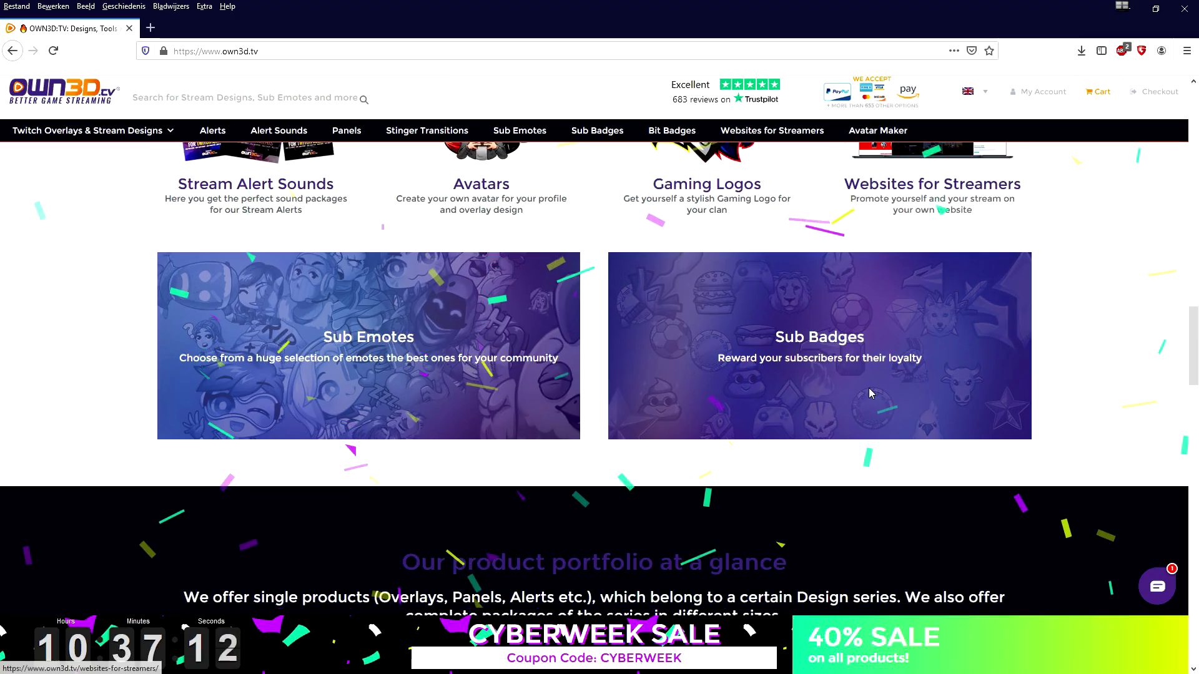
scroll(870, 394, down, 3)
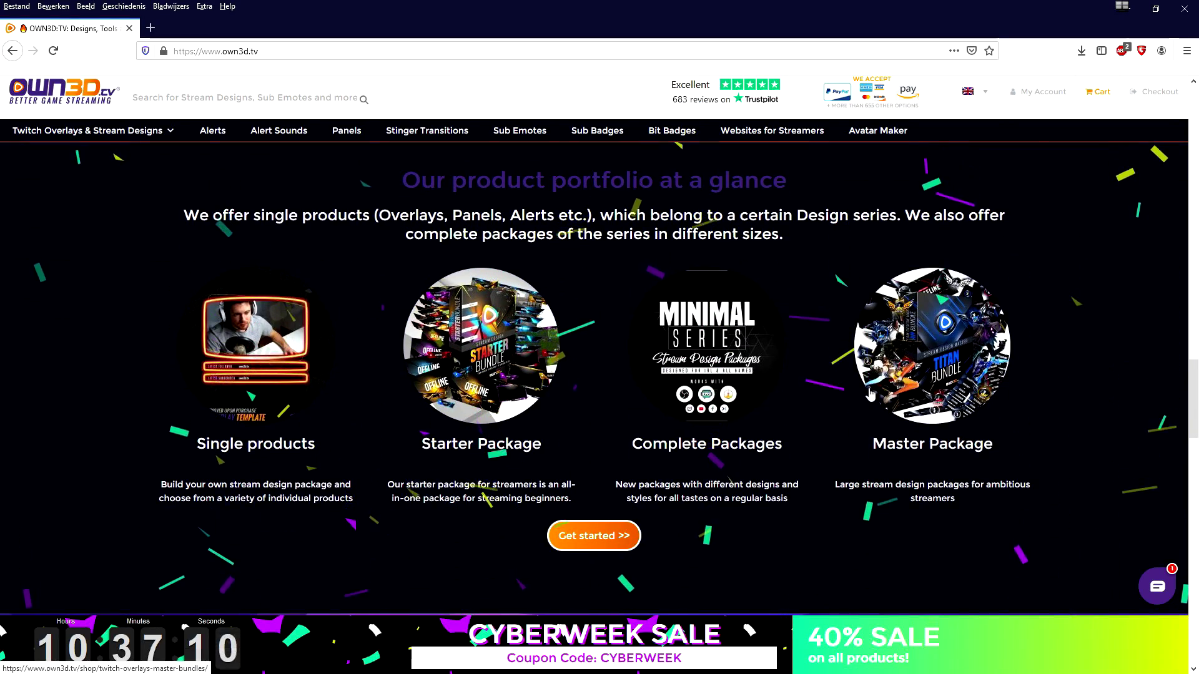
scroll(870, 394, down, 4)
scroll(871, 394, down, 3)
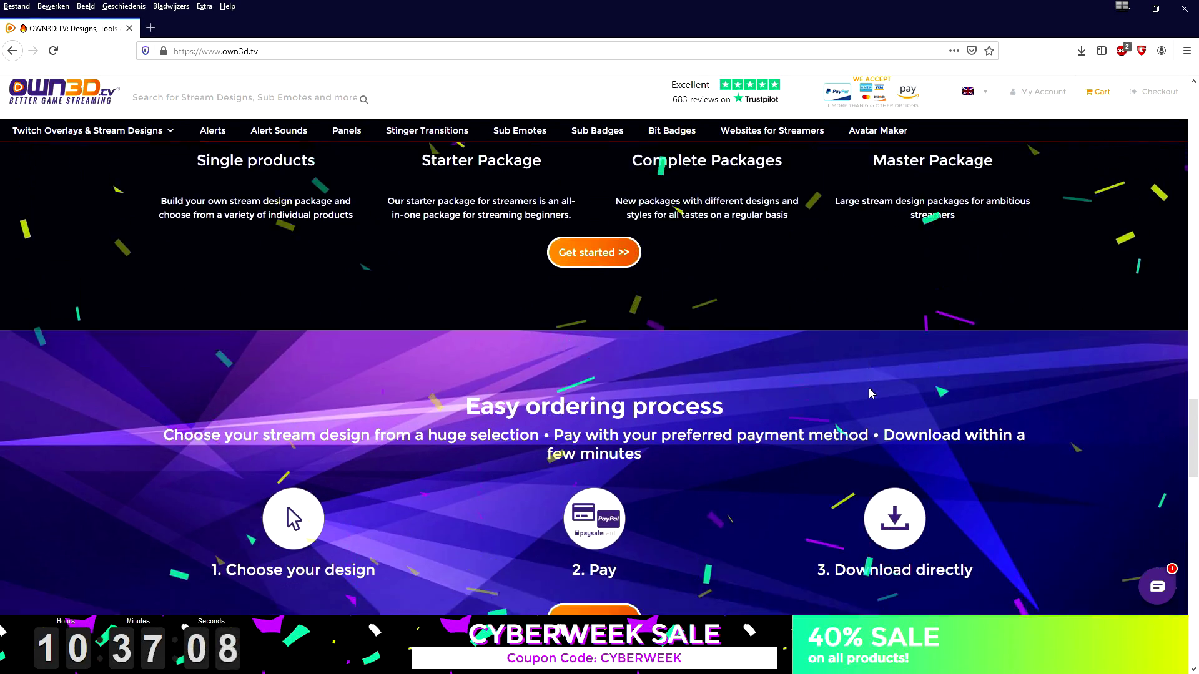
scroll(871, 393, down, 7)
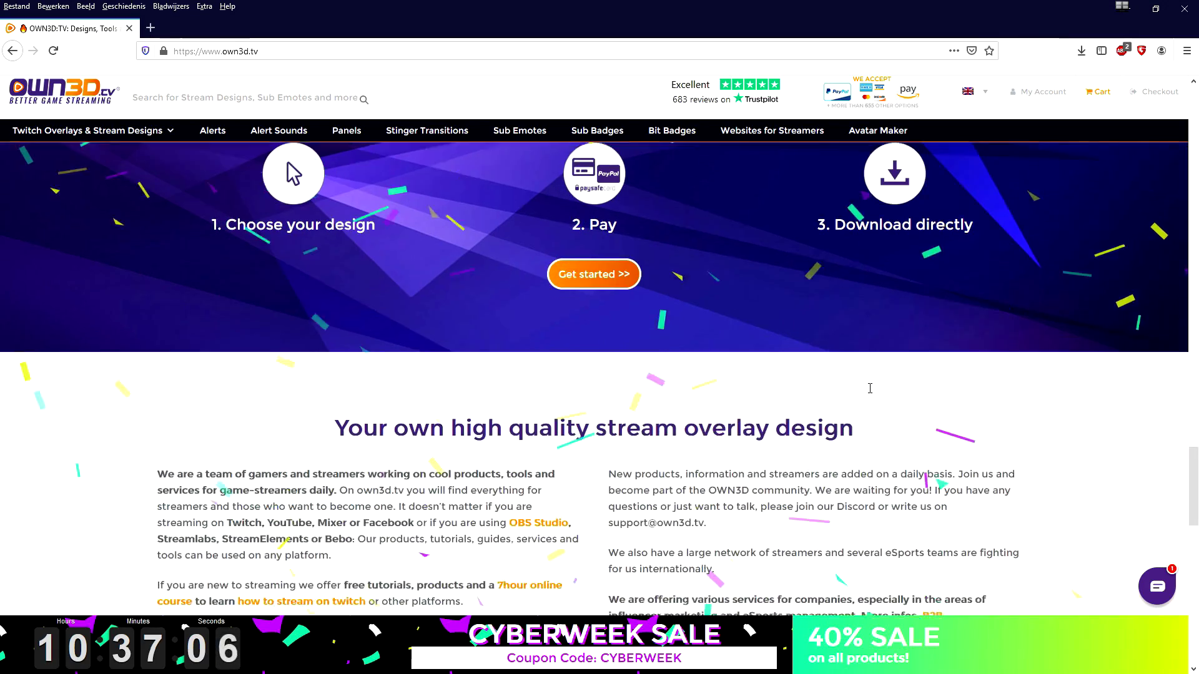